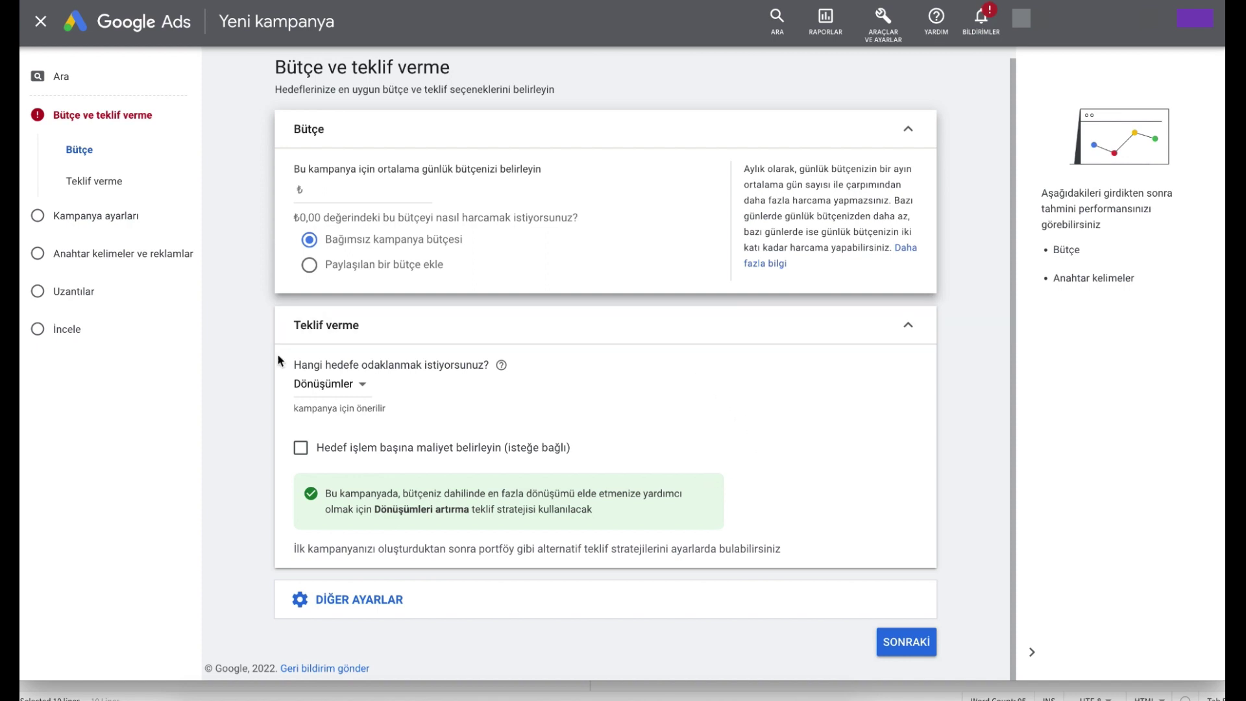
Change the campaign's bidding focus to Tıklamalar and view the other available focus options.
left_click(351, 387)
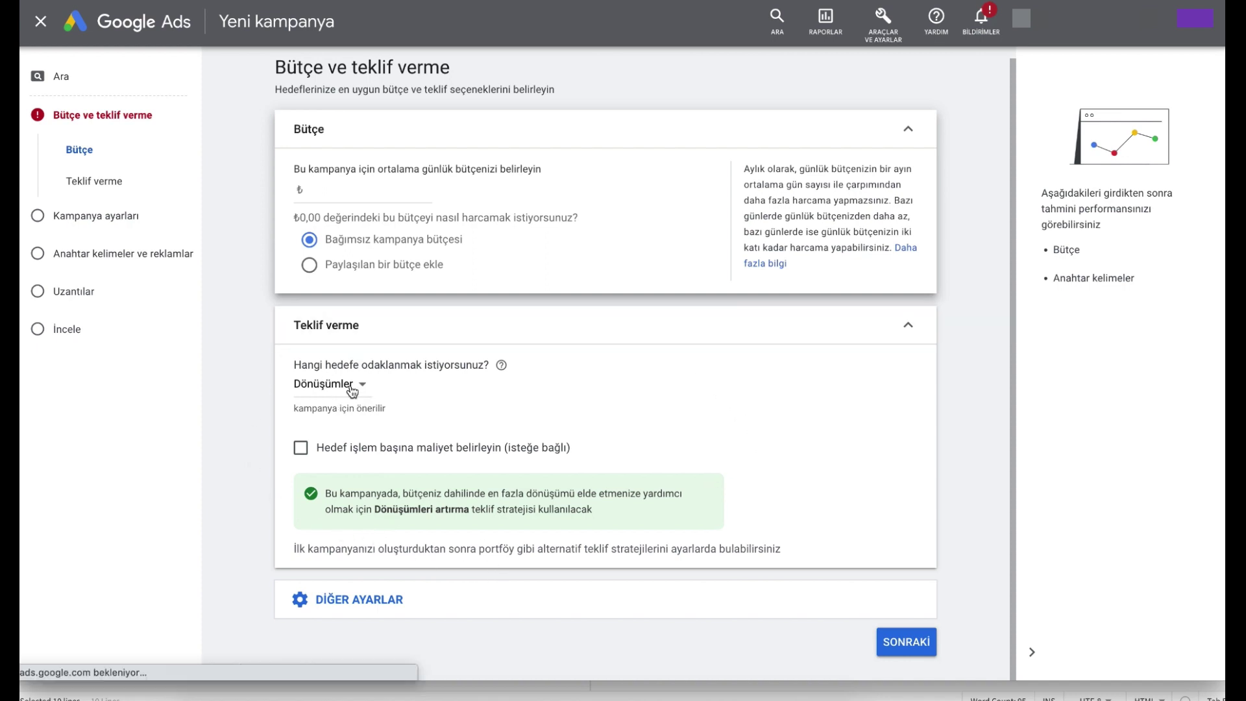
left_click(367, 509)
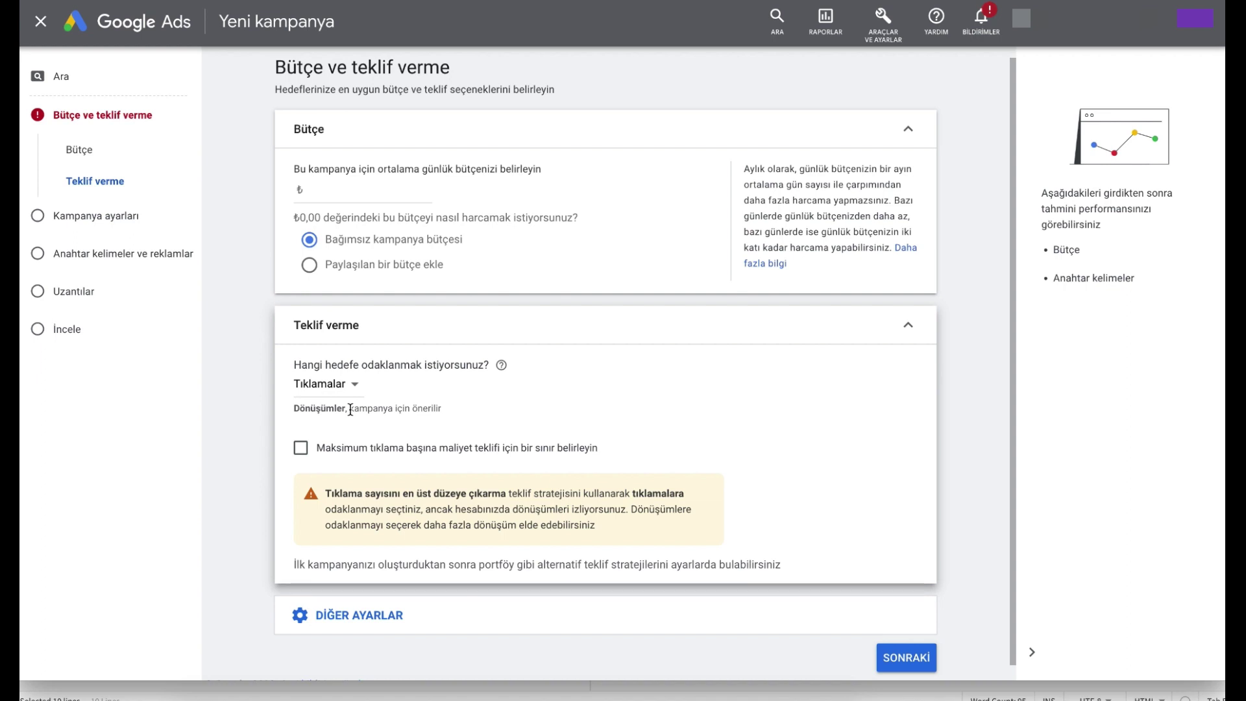
left_click(342, 389)
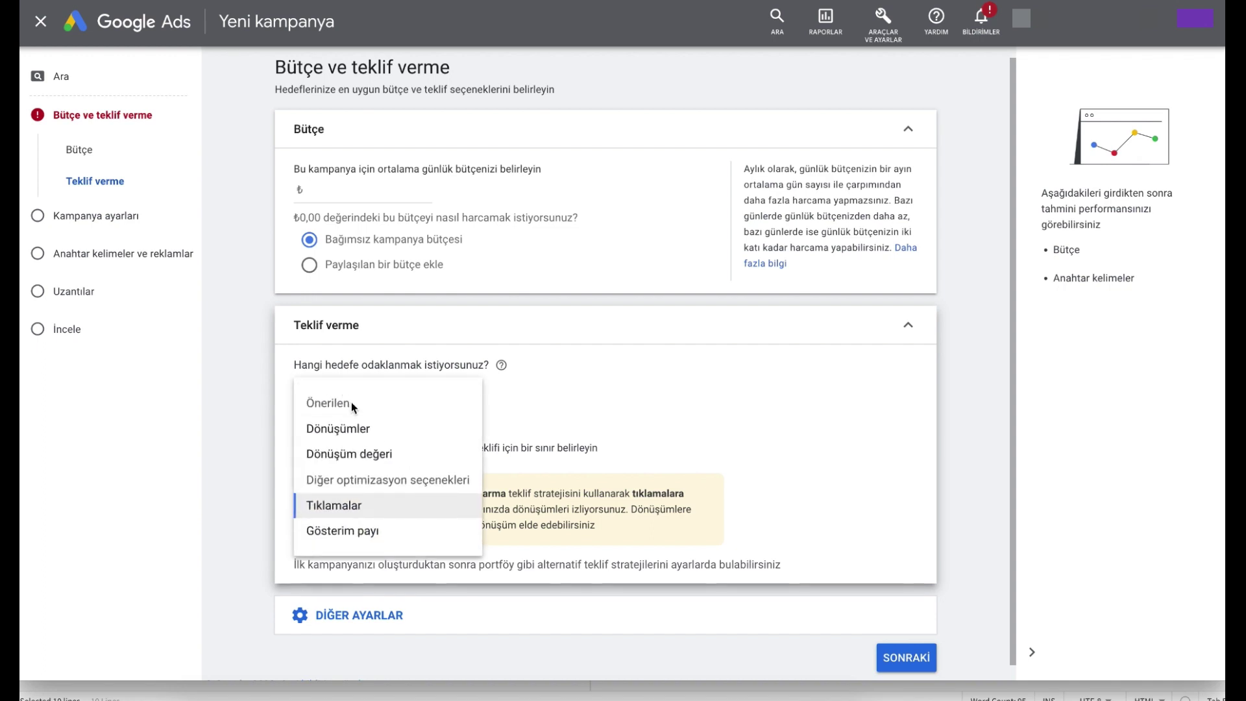
key("Escape")
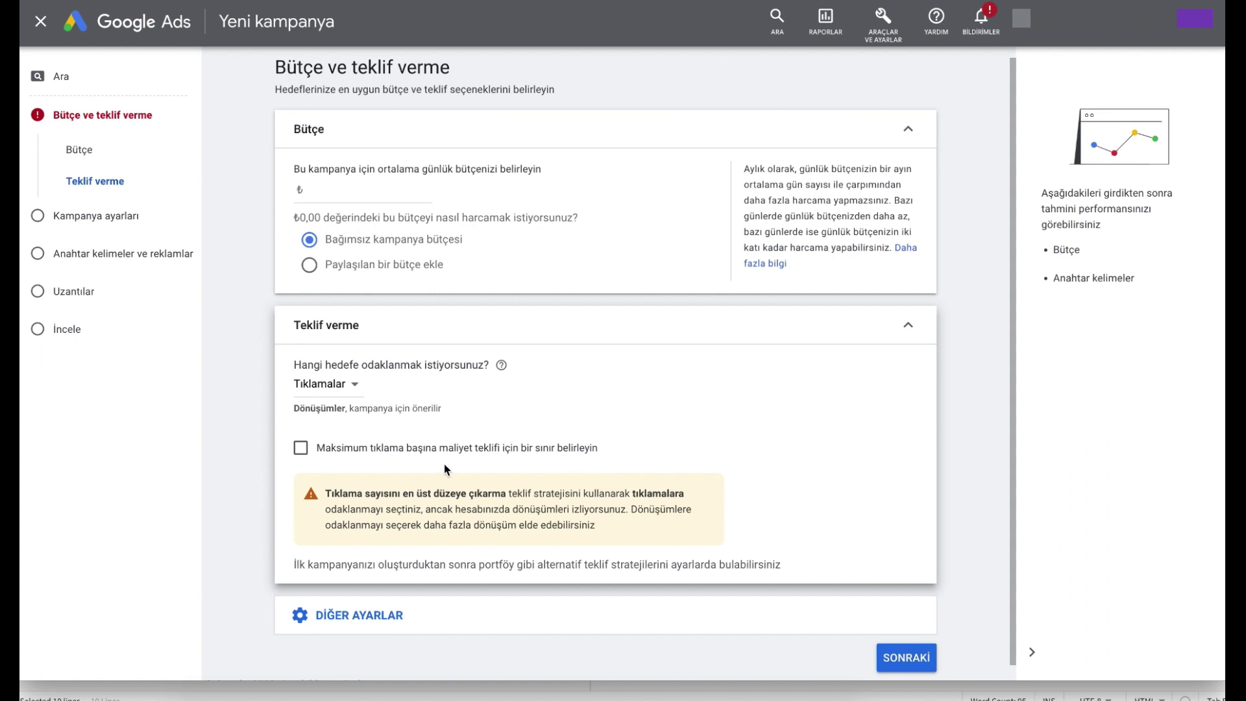
Enable the maximum cost-per-click bid limit for the Tıklamalar strategy and set it to ₺5.
left_click(302, 449)
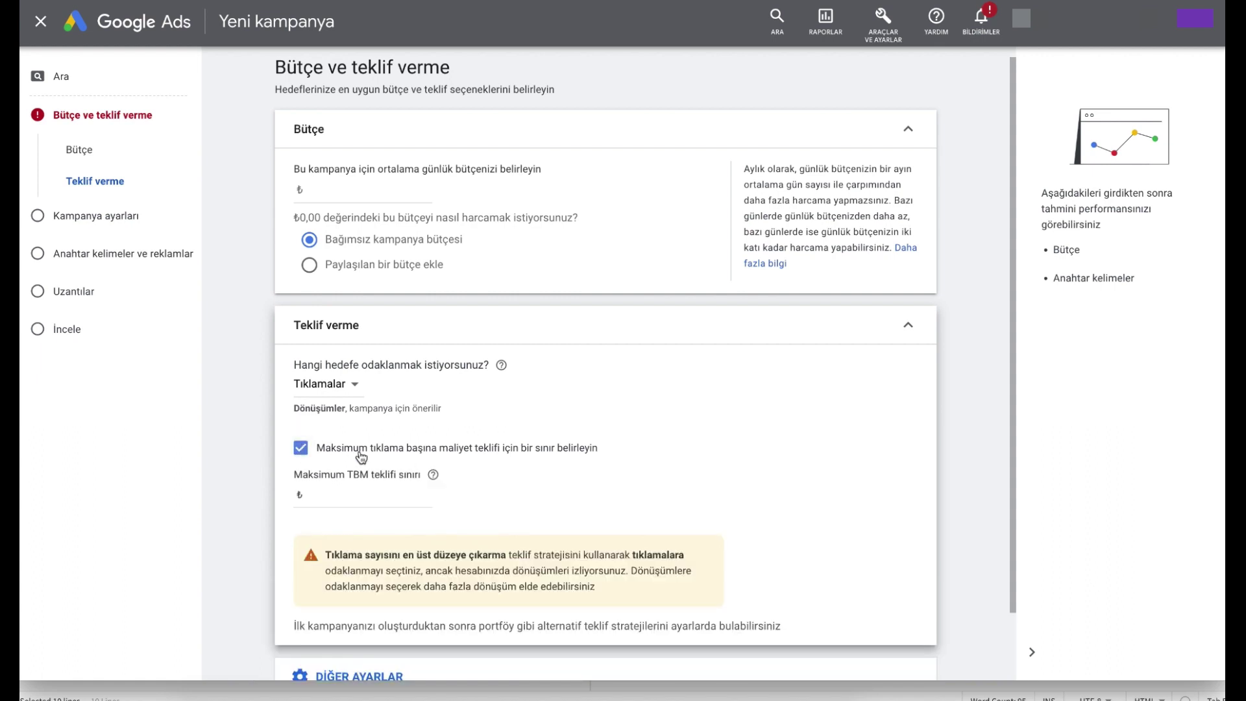
left_click(361, 495)
left_click(885, 42)
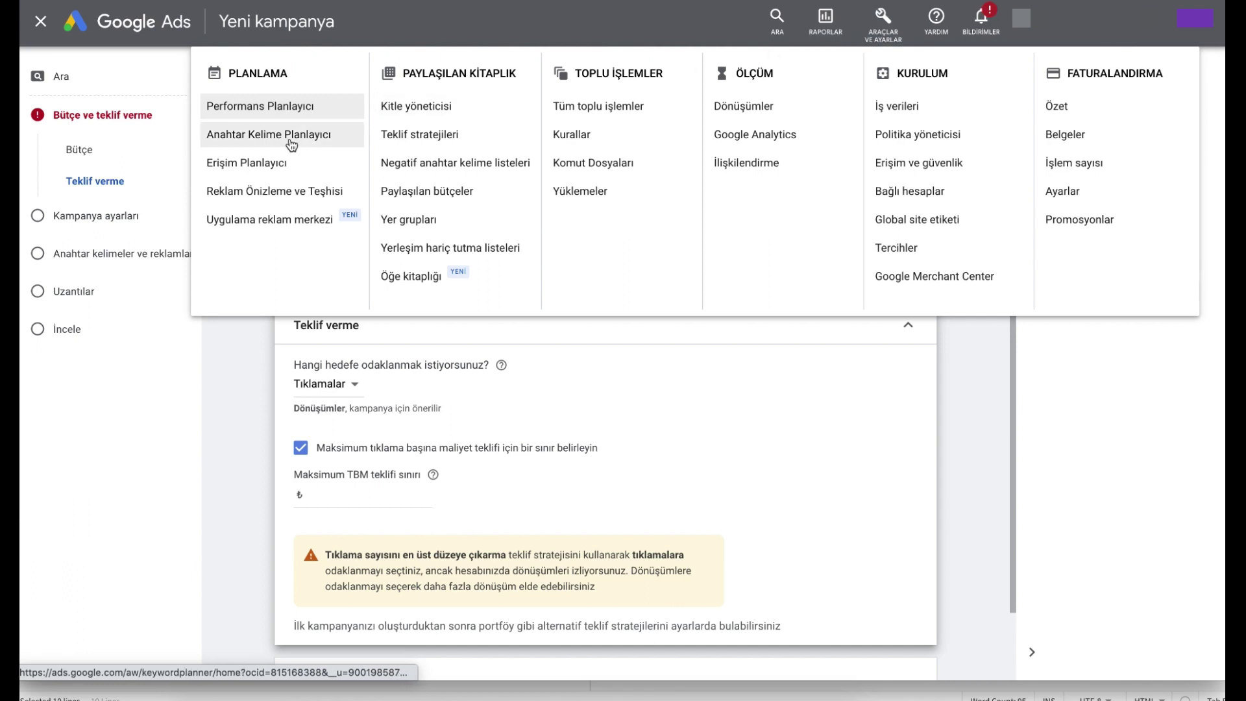
left_click(517, 479)
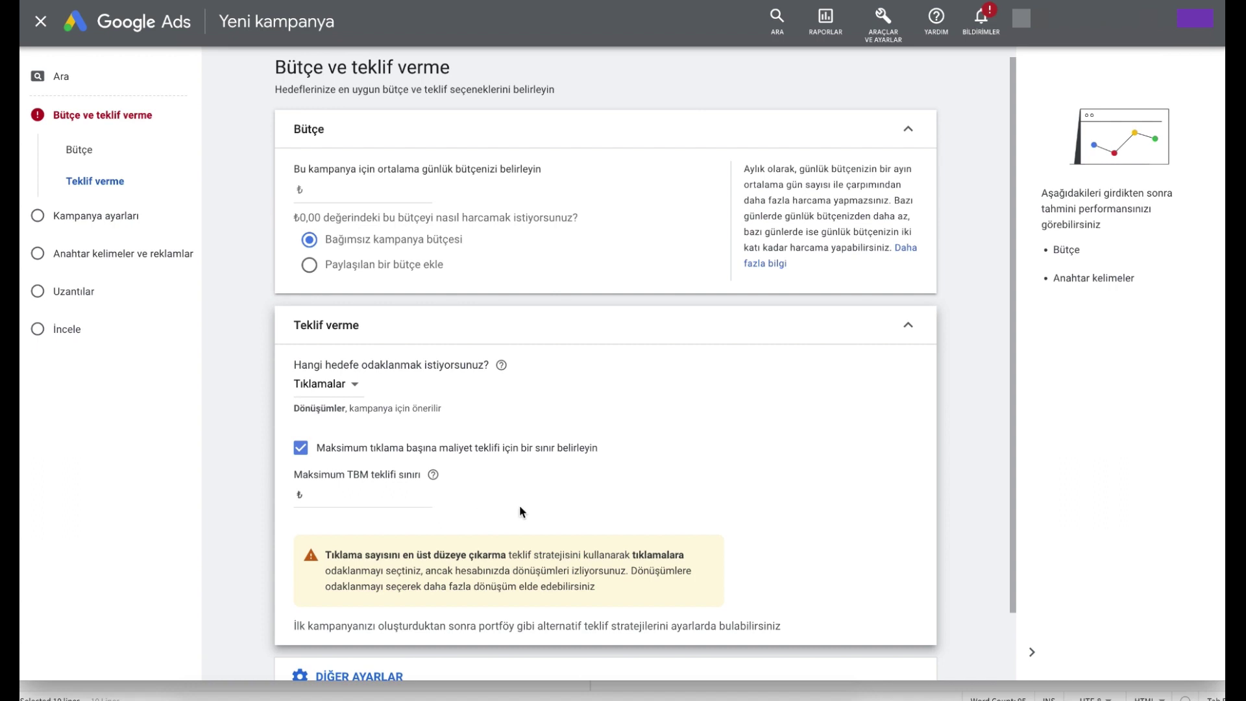
left_click(334, 494)
type("5")
Switch the bidding focus to Dönüşümler and enable a target cost per action with a Hedef EBM of ₺45.
left_click(344, 387)
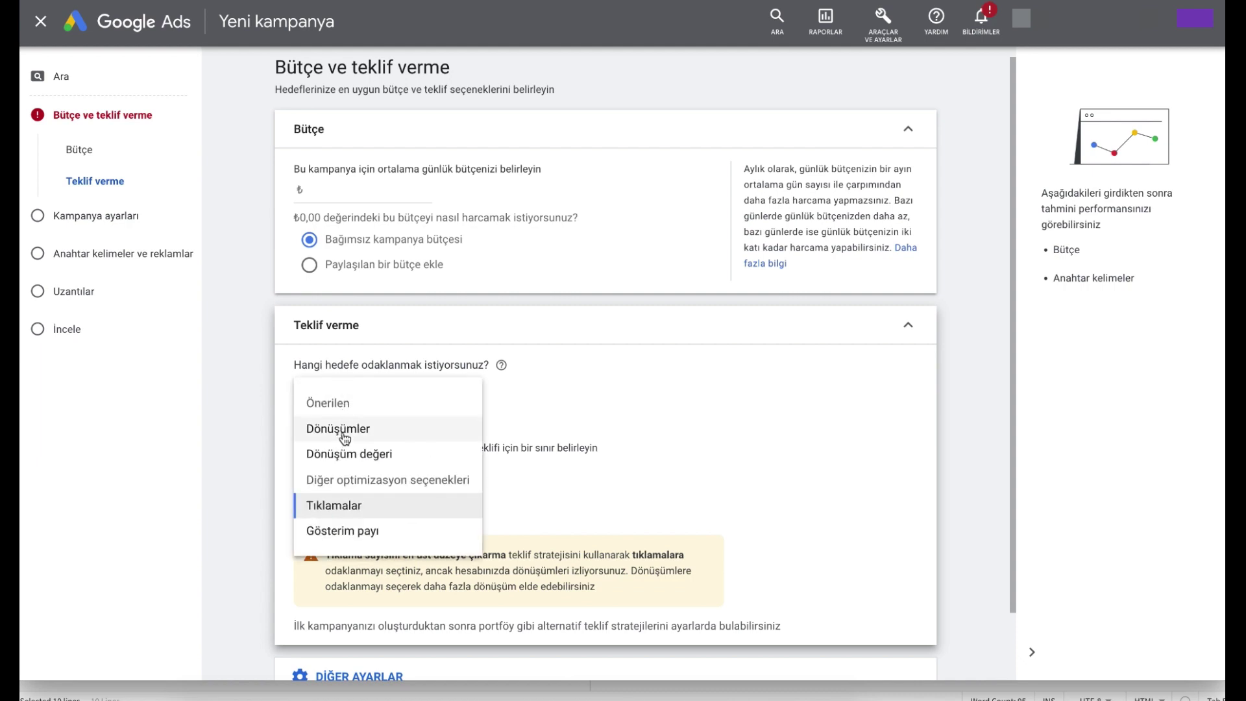
left_click(345, 435)
left_click(300, 449)
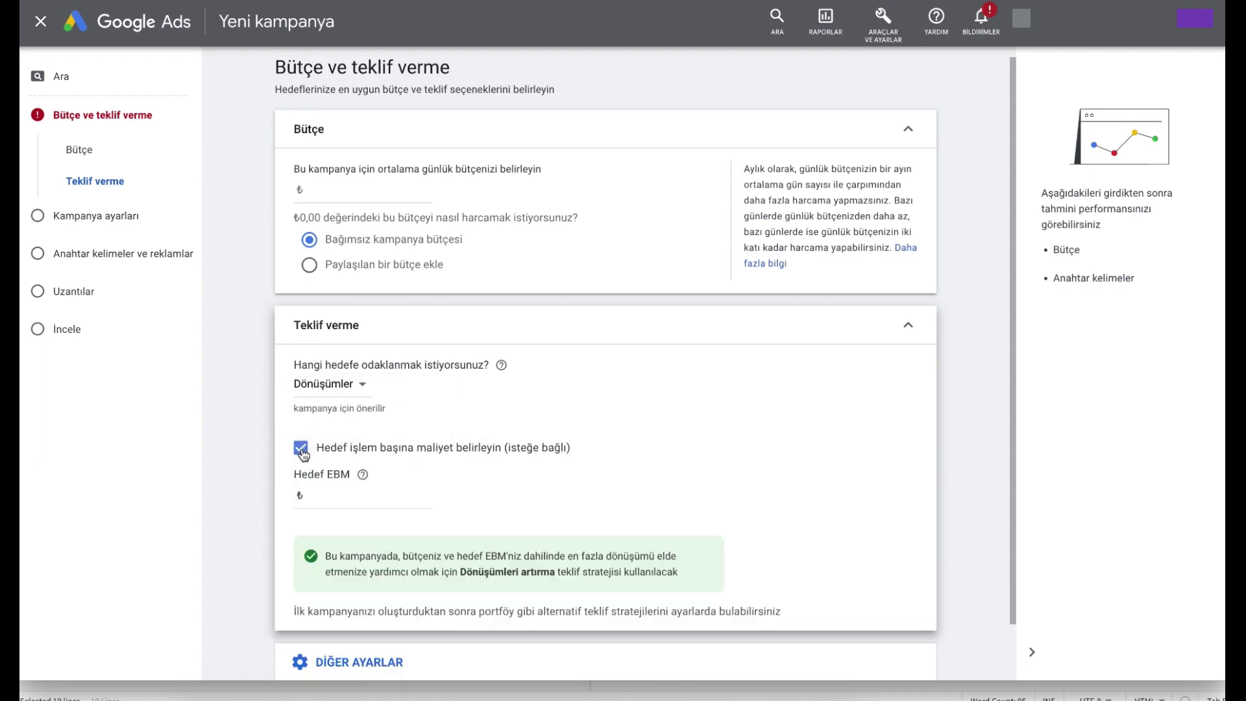
left_click(326, 495)
type("45")
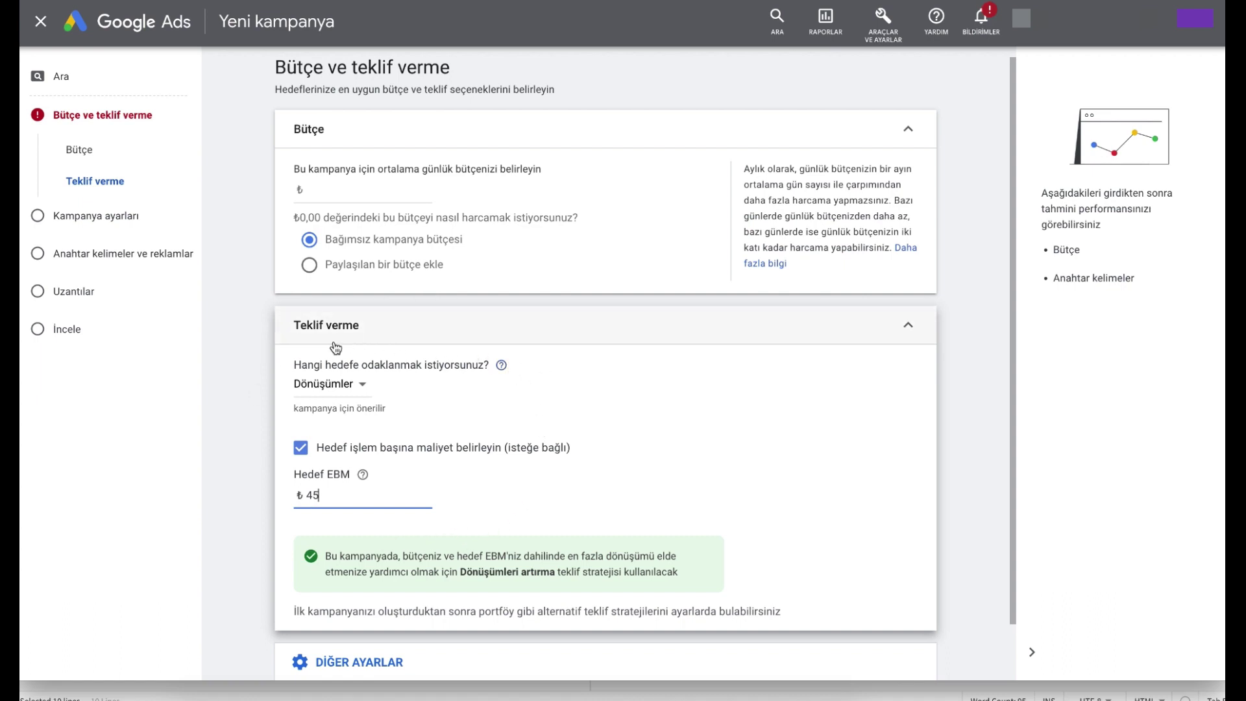
Set the bidding focus back to Tıklamalar and disable its maximum cost-per-click bid limit.
left_click(356, 389)
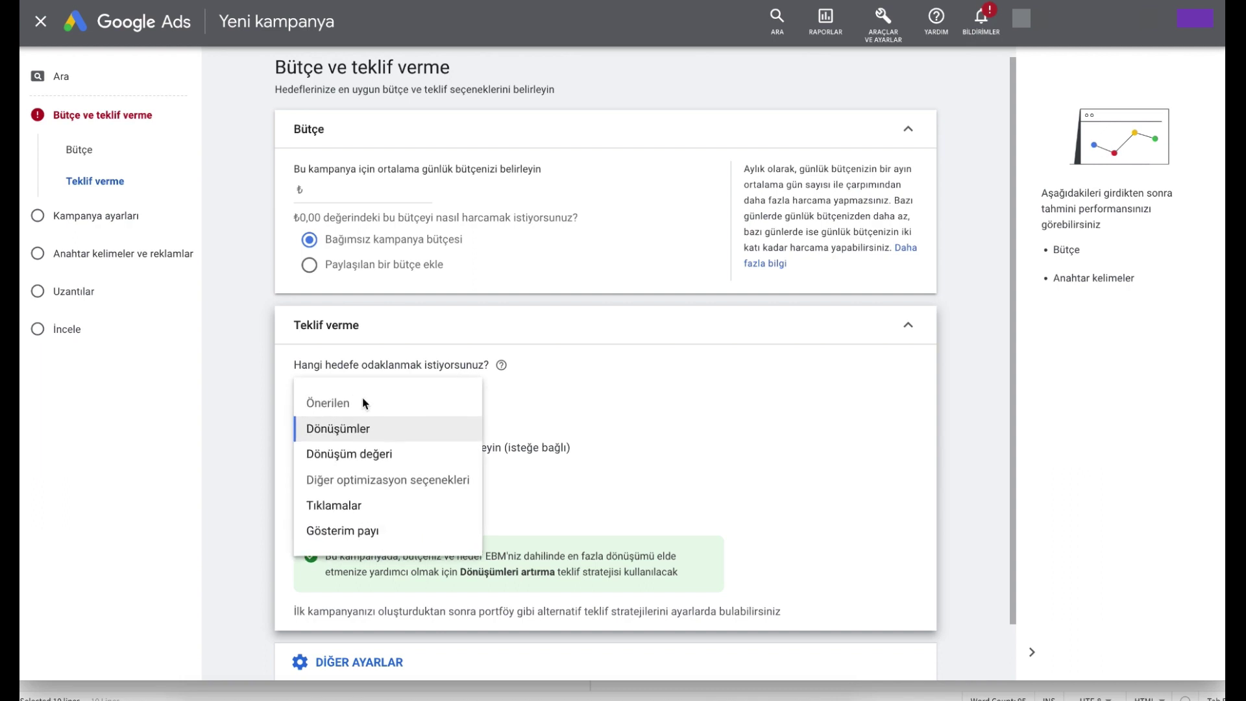
left_click(369, 506)
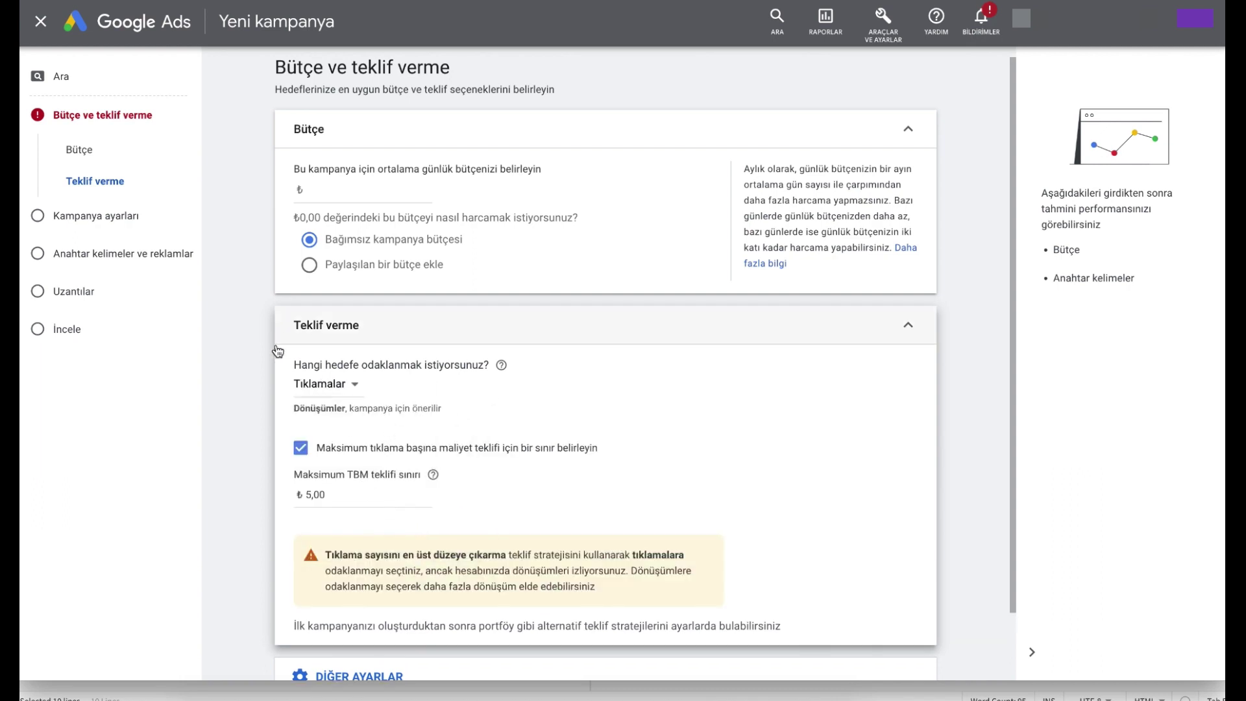
left_click(299, 449)
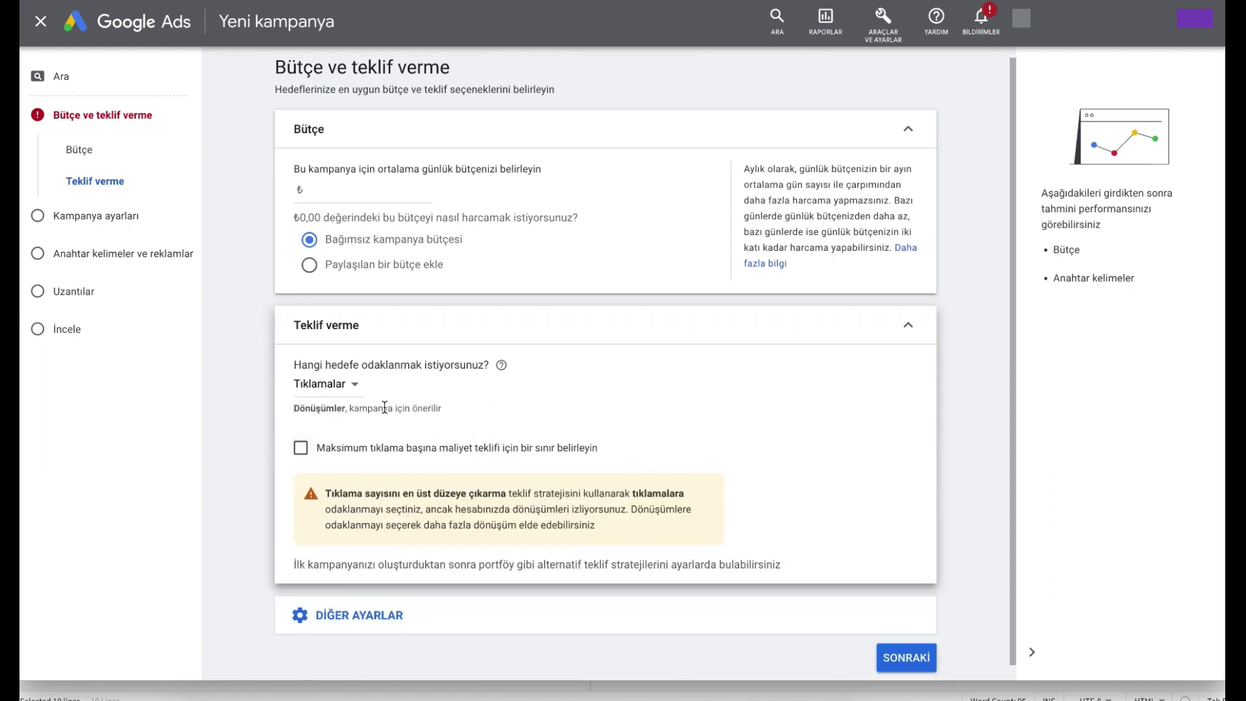
Set the bidding focus to Gösterim payı and view the choices for where the ads should be shown.
left_click(340, 383)
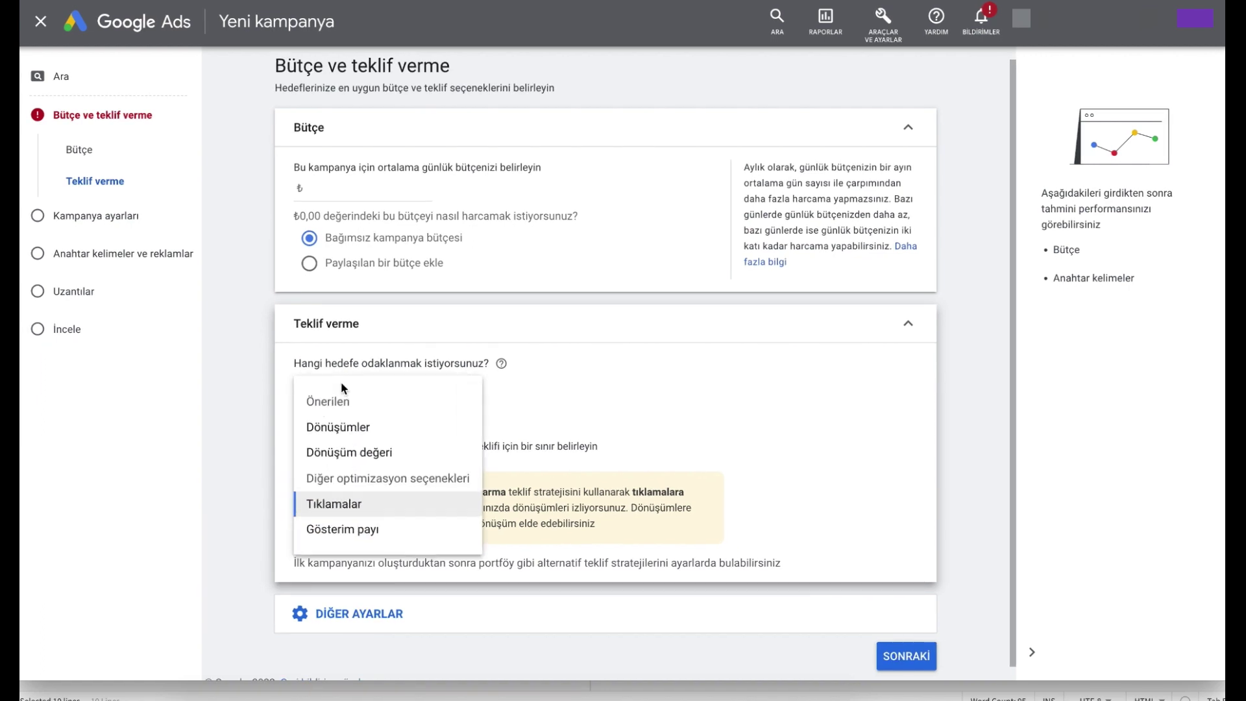
left_click(351, 530)
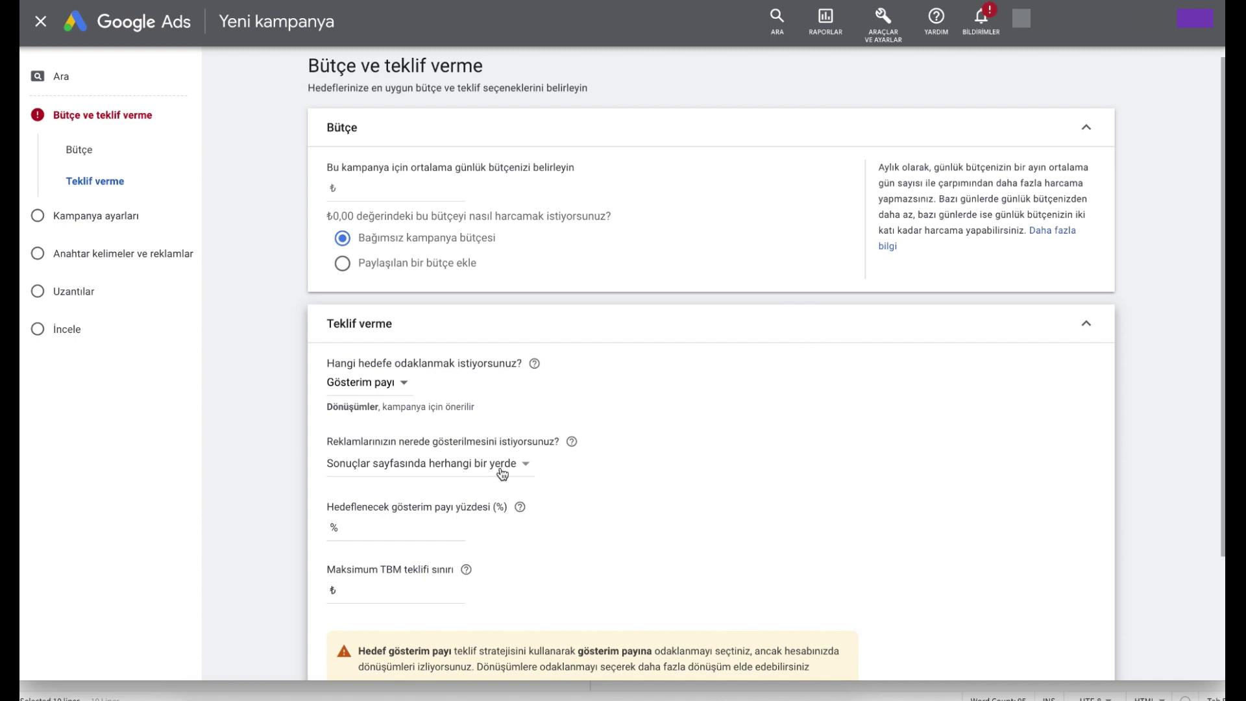
left_click(486, 465)
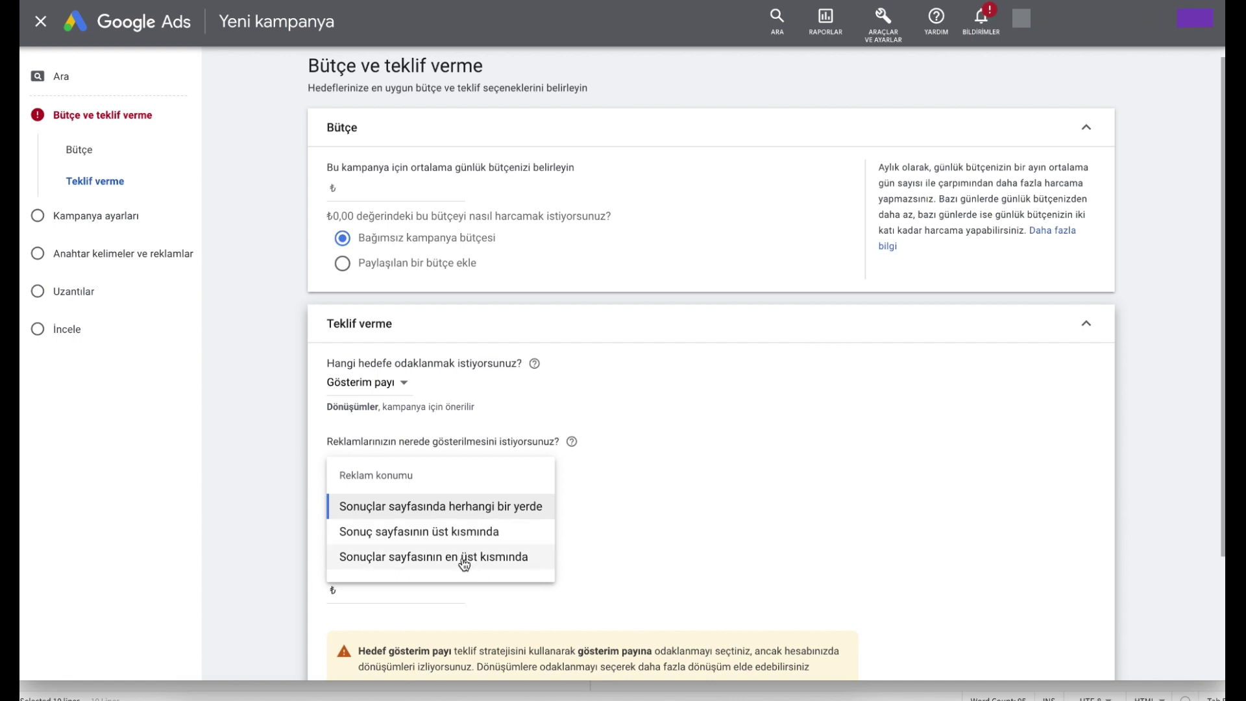
left_click(606, 536)
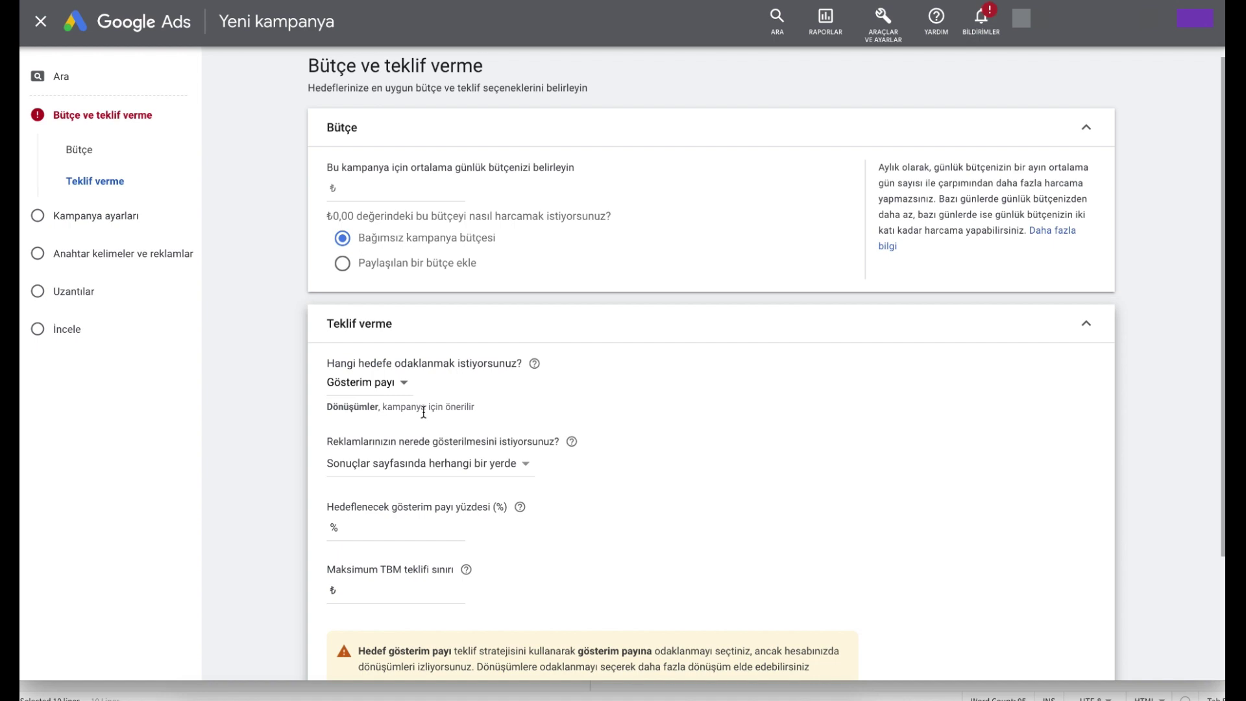
Change the bidding focus to Tıklamalar and from there to Dönüşümler.
left_click(393, 387)
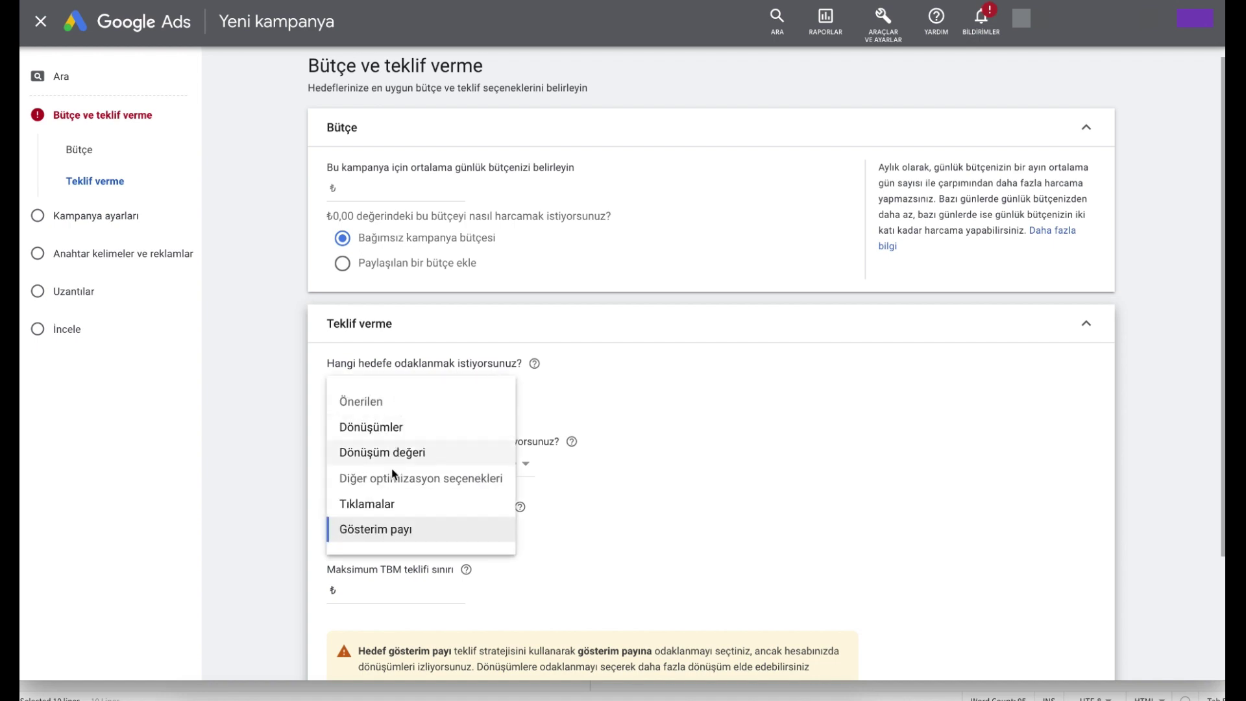
left_click(348, 504)
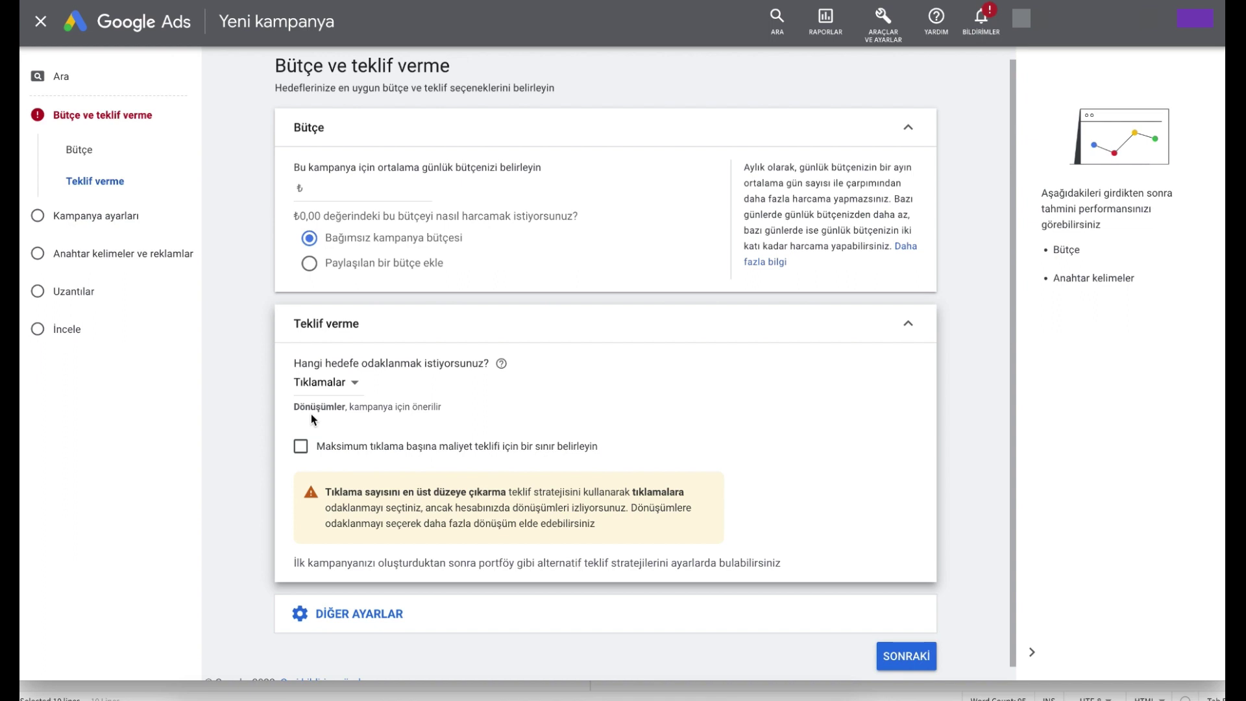
left_click(328, 386)
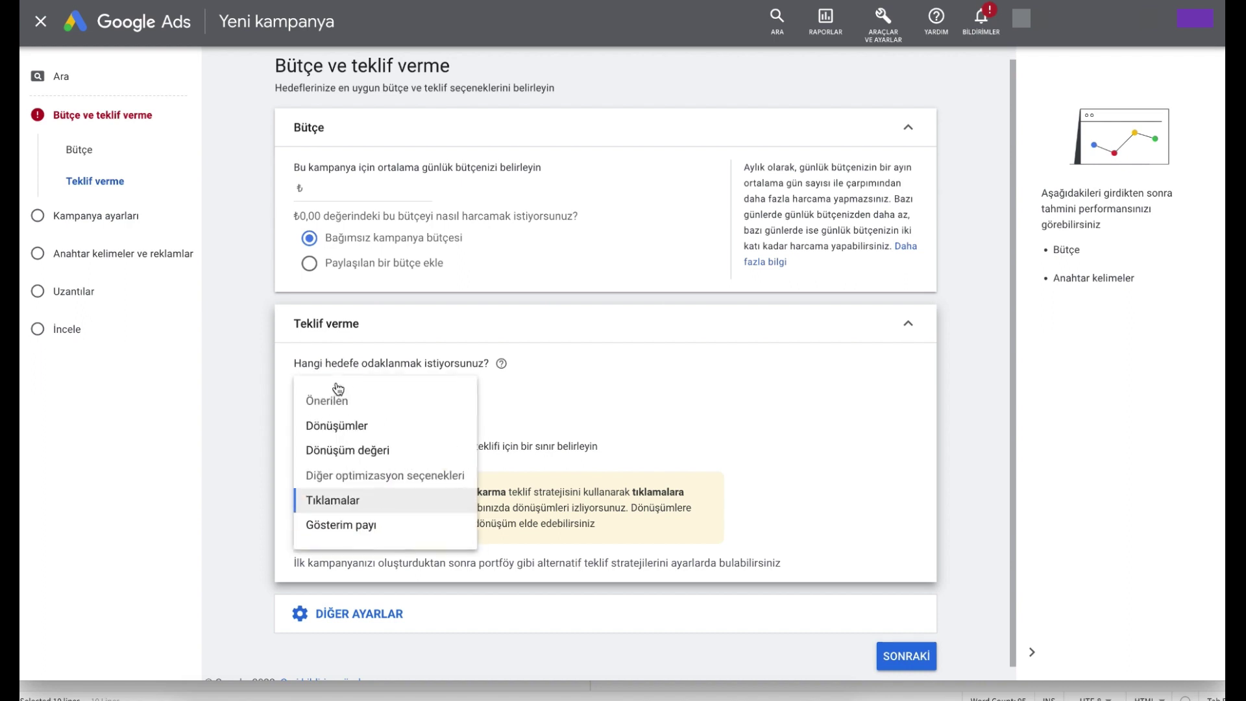
left_click(342, 428)
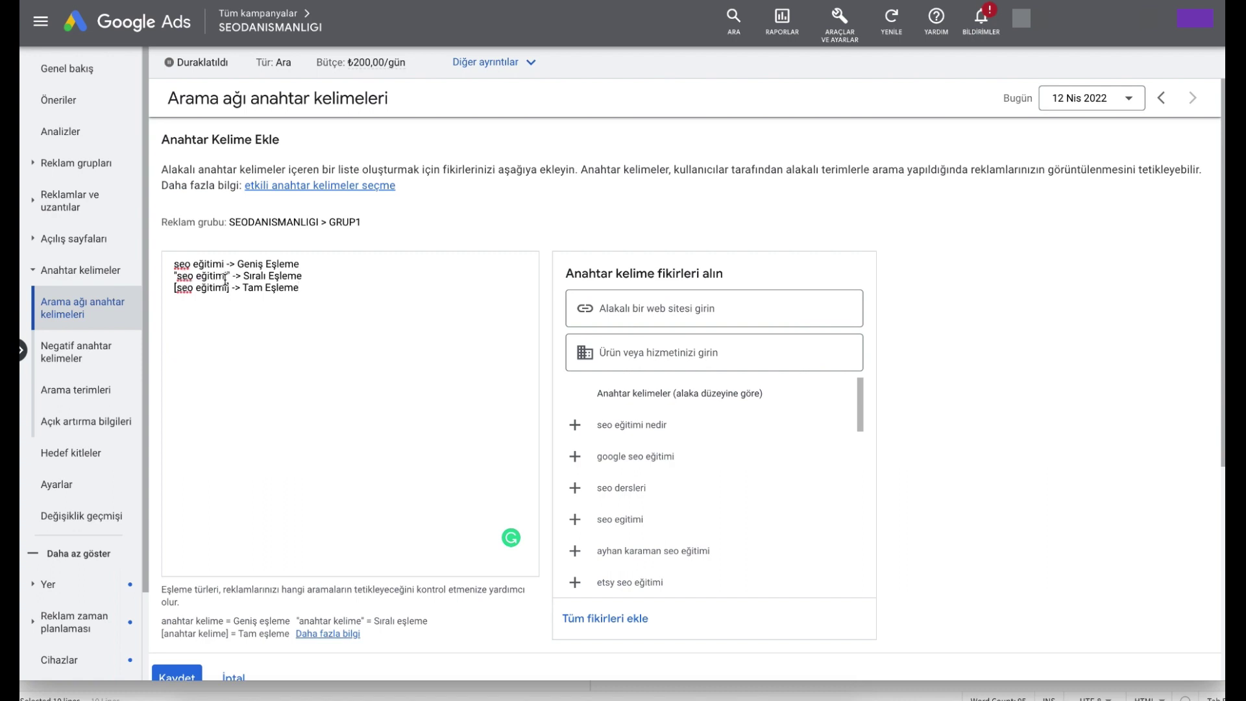
Examine the broad, phrase and exact match notations of the keyword "seo eğitimi" by highlighting them in the keyword list.
left_click_drag(227, 275, 176, 276)
left_click(209, 263)
left_click(183, 263)
left_click(209, 263)
double_click(214, 263)
left_click(181, 263, "shift")
left_click_drag(230, 288, 183, 289)
left_click_drag(230, 276, 174, 276)
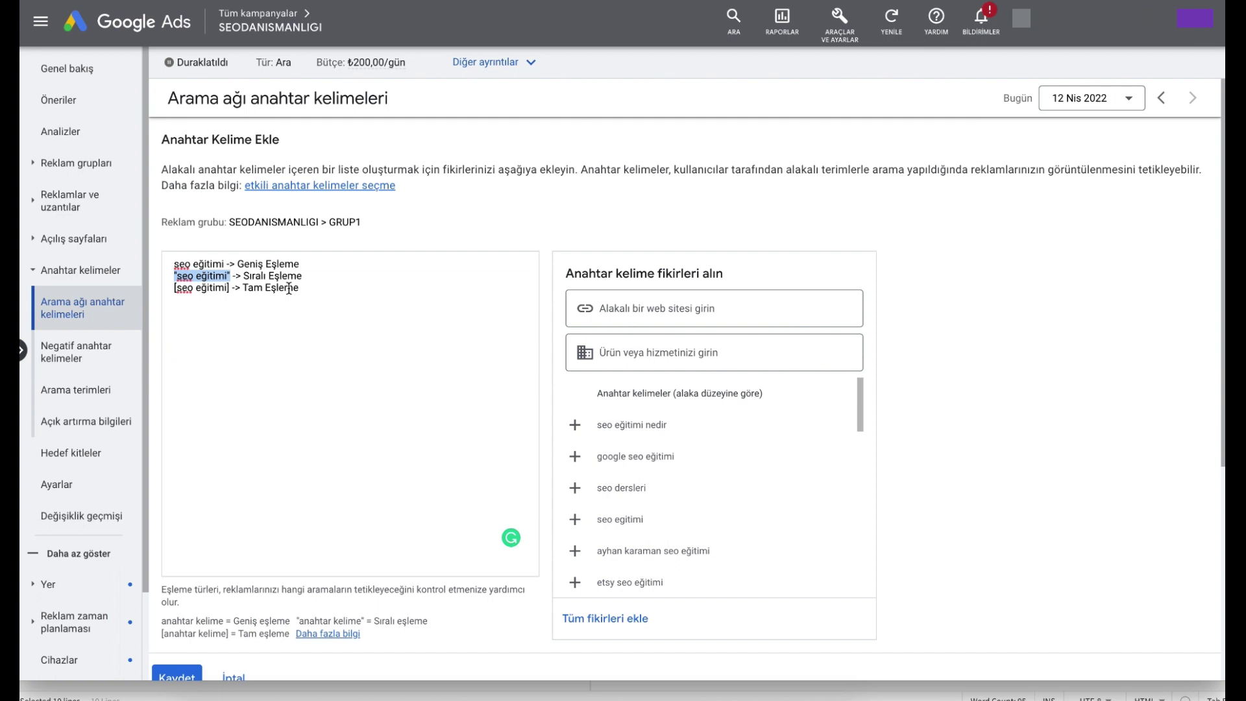
left_click(175, 276)
left_click(230, 276)
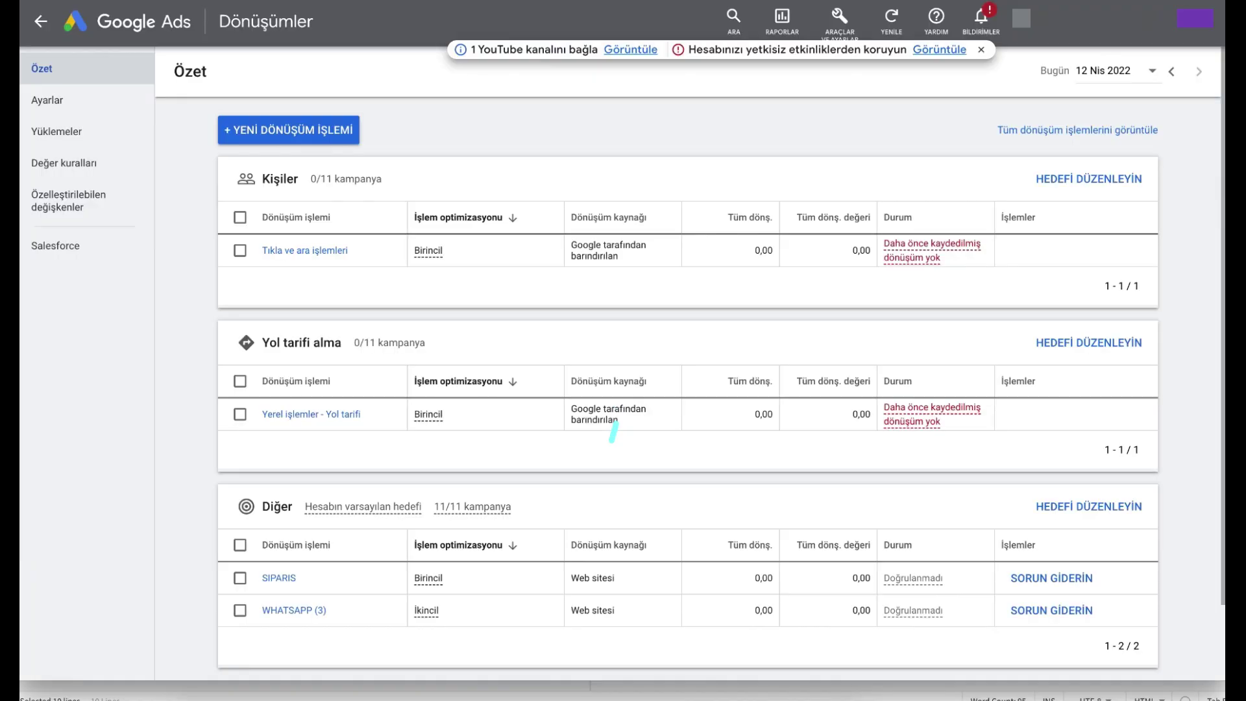
Examine the explanation of the SIPARIS conversion action's optimization type in the Diğer goal group.
scroll(865, 83, "down", 2)
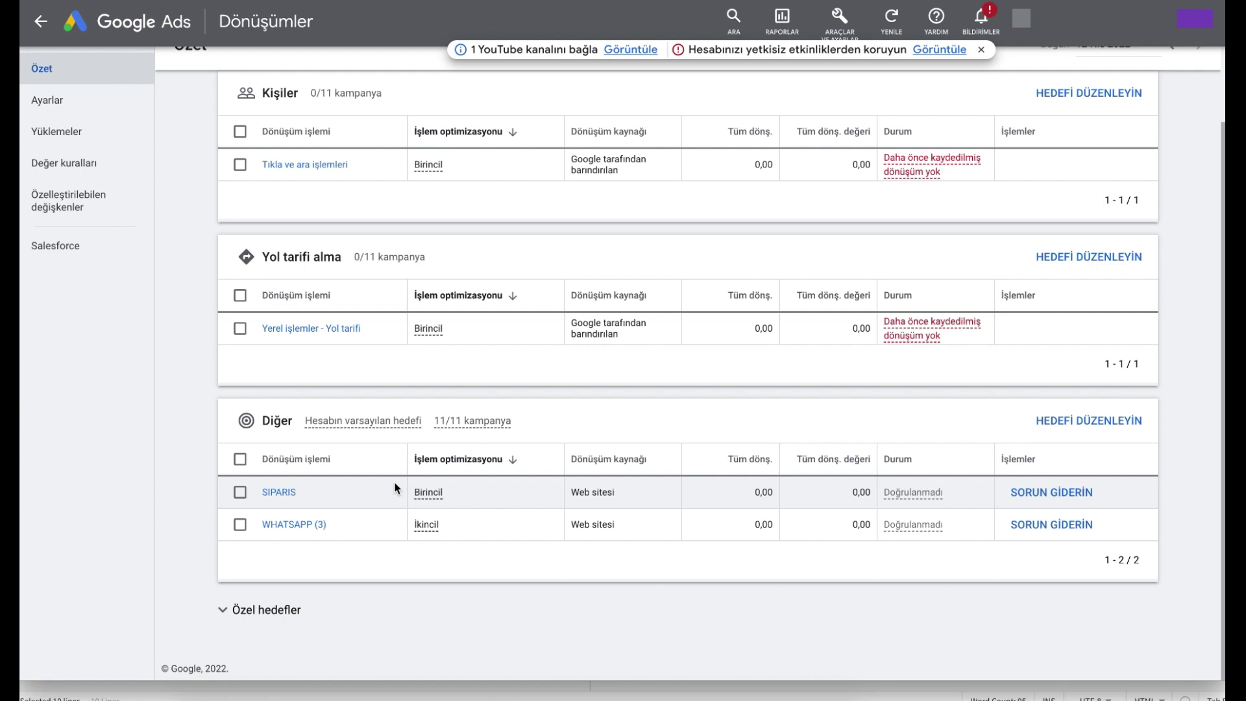
mouse_move(417, 501)
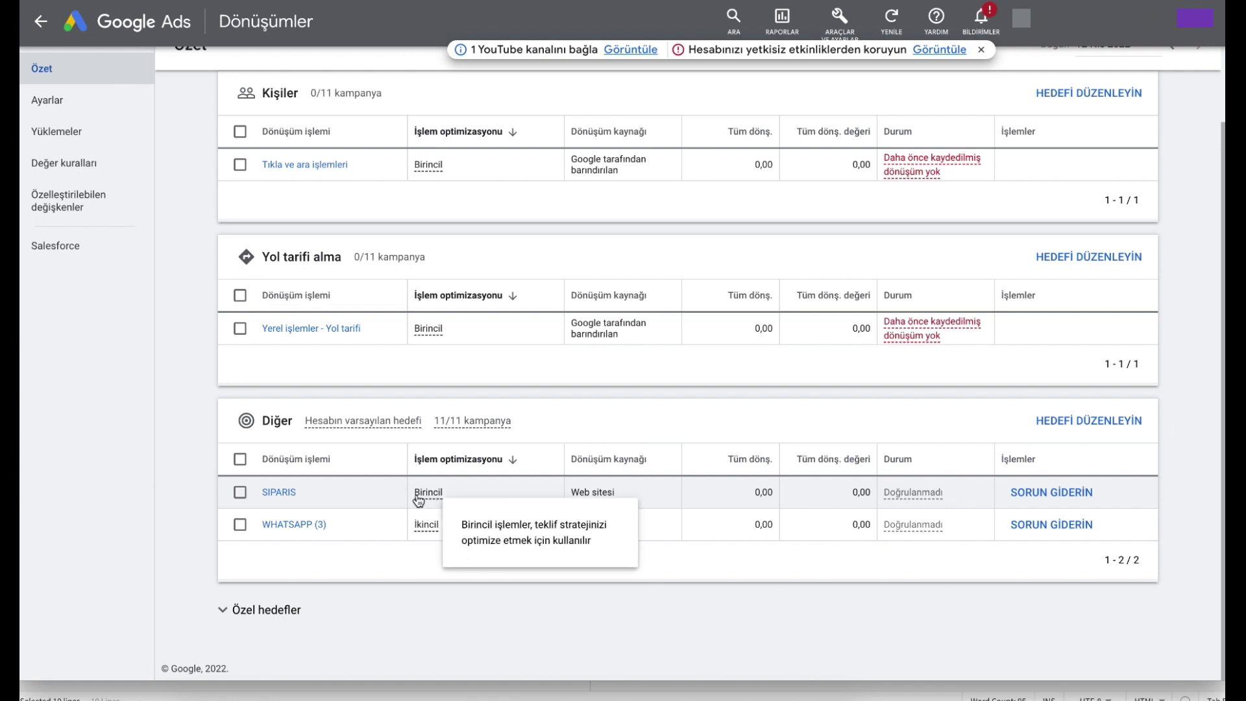